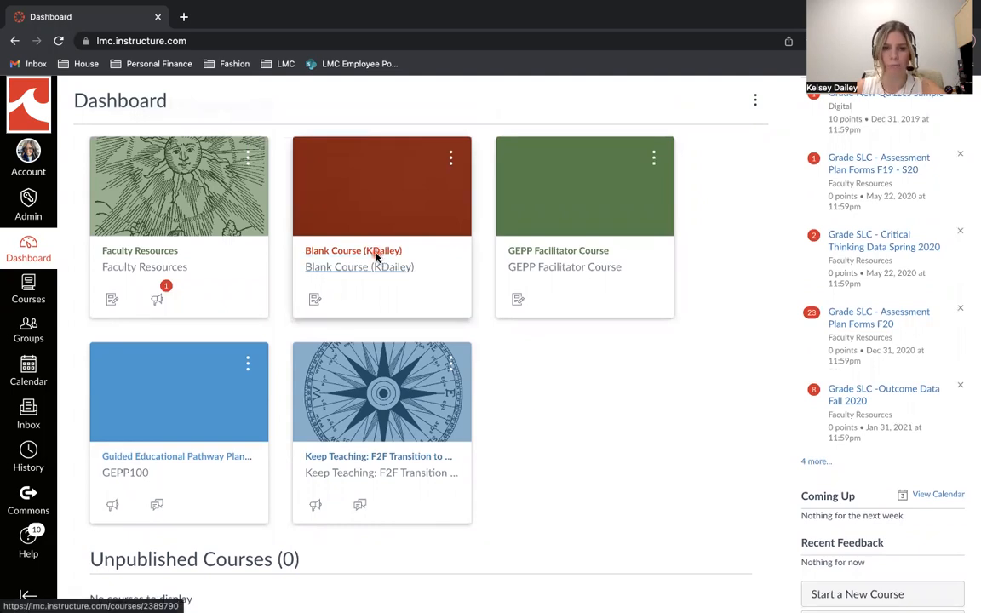
- Open the TEST Outcome Assignment from the assignments list of the Blank Course
{"action": "left_click", "coordinate": [377, 254]}
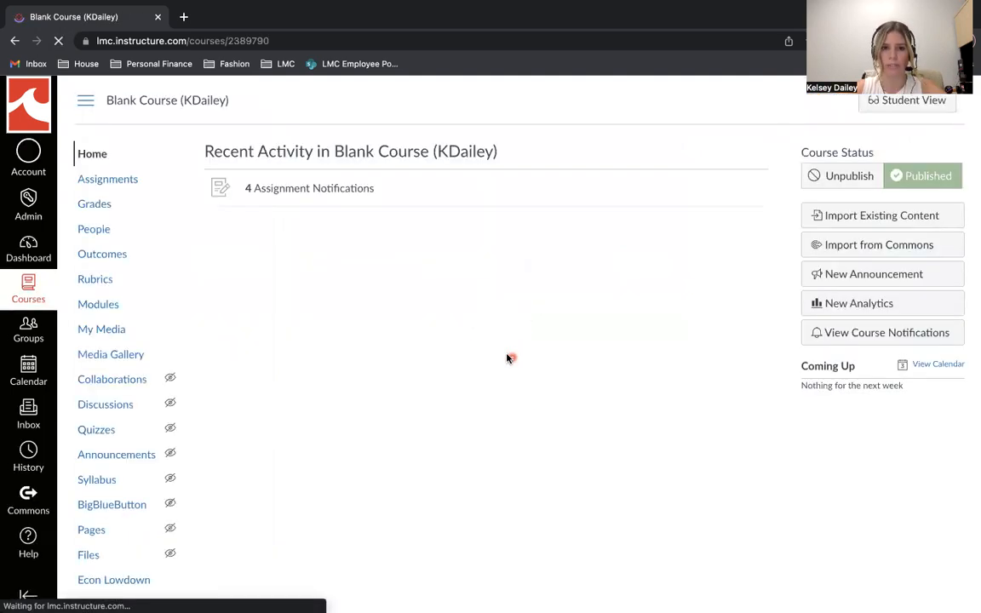
{"action": "left_click", "coordinate": [131, 181]}
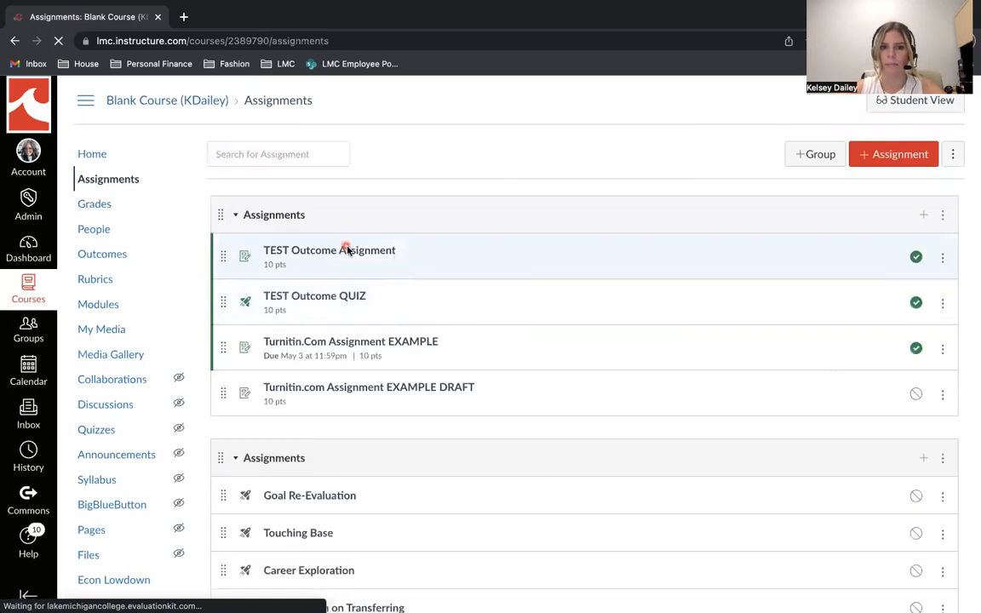
{"action": "left_click", "coordinate": [348, 252]}
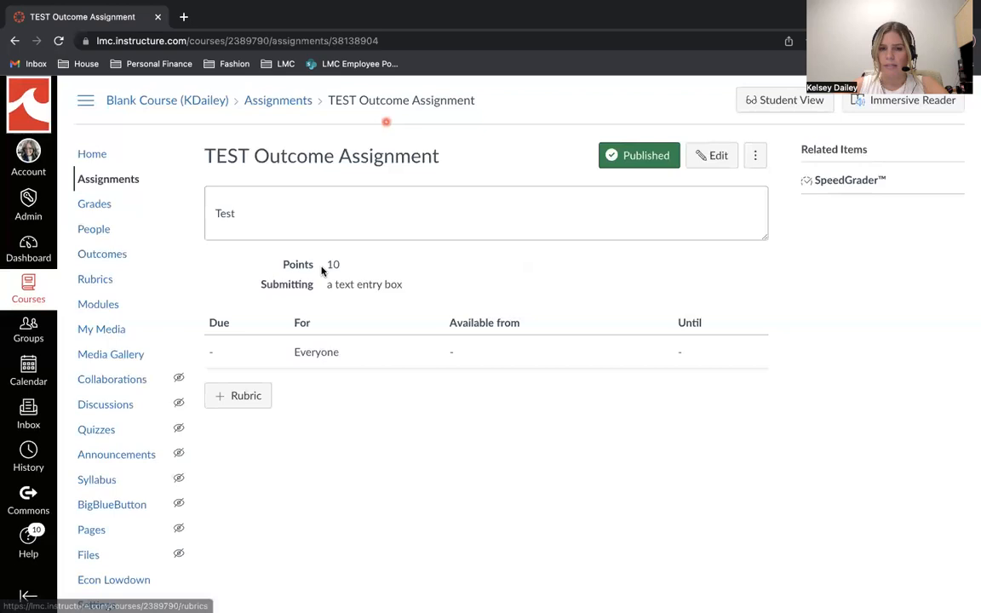
- Start a new rubric for the assignment titled "outcomes" and remove its default criterion
{"action": "left_click", "coordinate": [247, 399]}
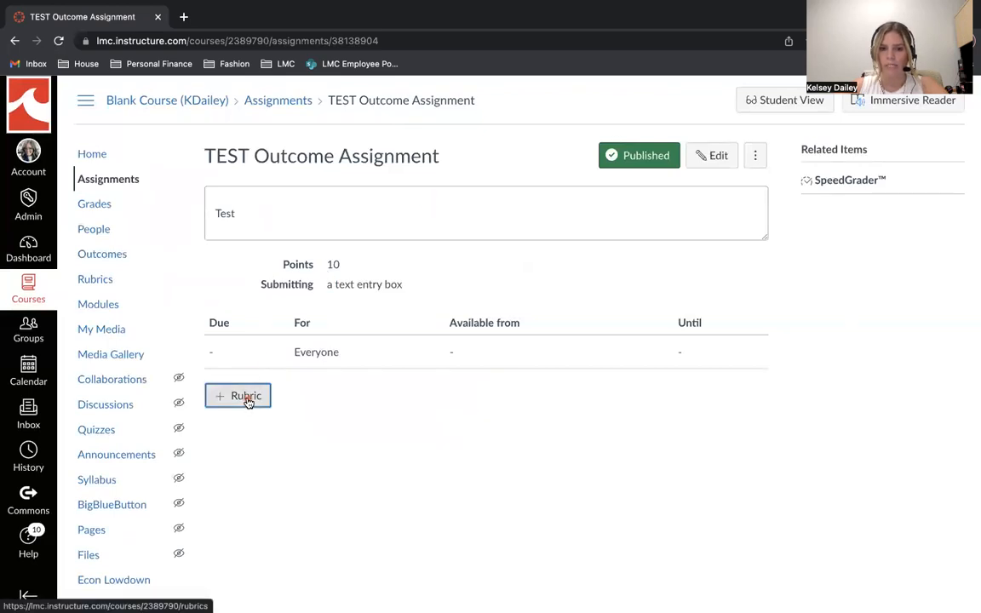
{"action": "scroll", "coordinate": [334, 395], "scroll_direction": "down", "scroll_amount": 1}
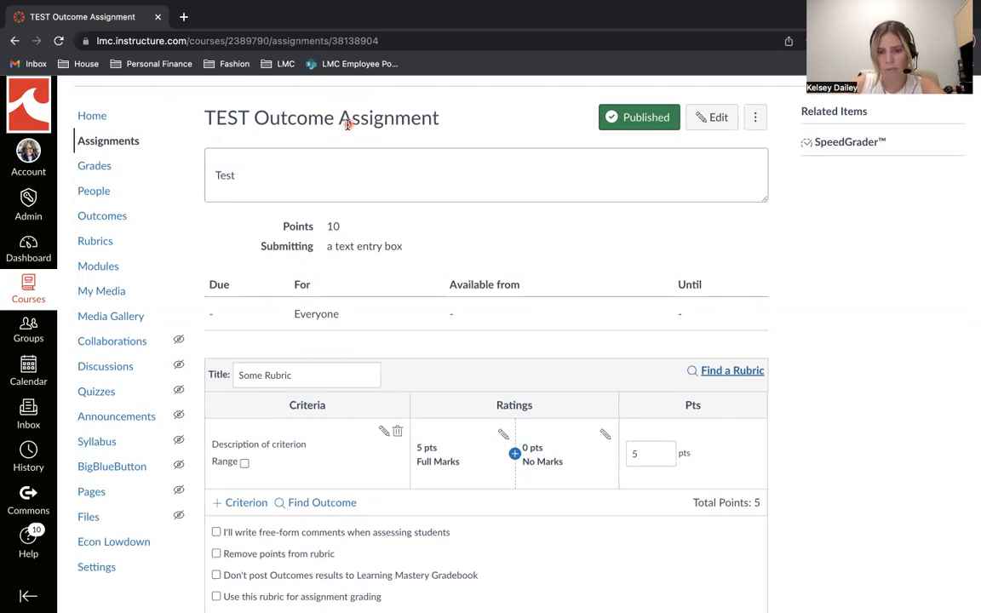
{"action": "scroll", "coordinate": [366, 204], "scroll_direction": "down", "scroll_amount": 1}
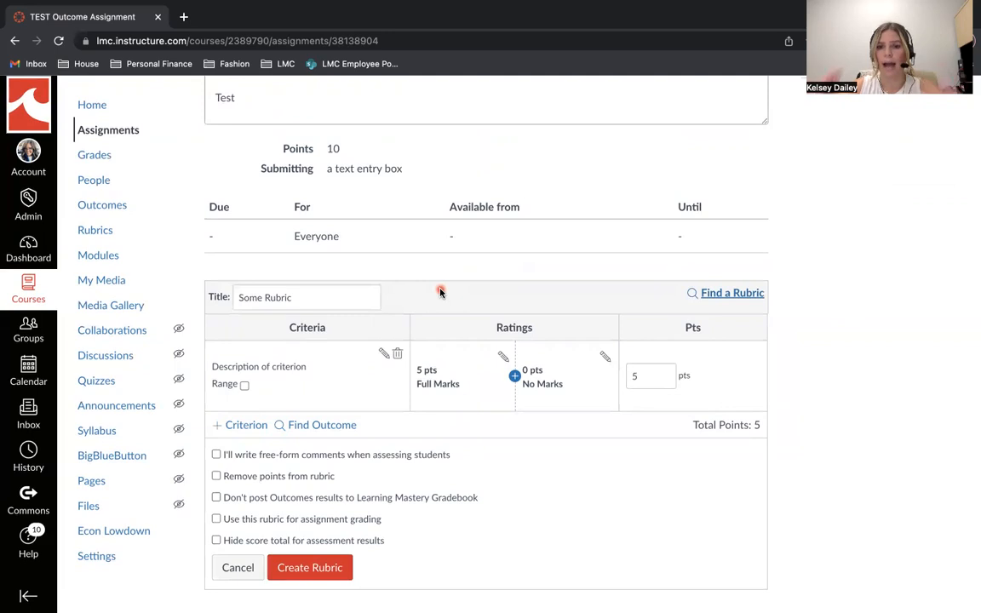
{"action": "triple_click", "coordinate": [287, 296]}
{"action": "type", "text": "outcomes"}
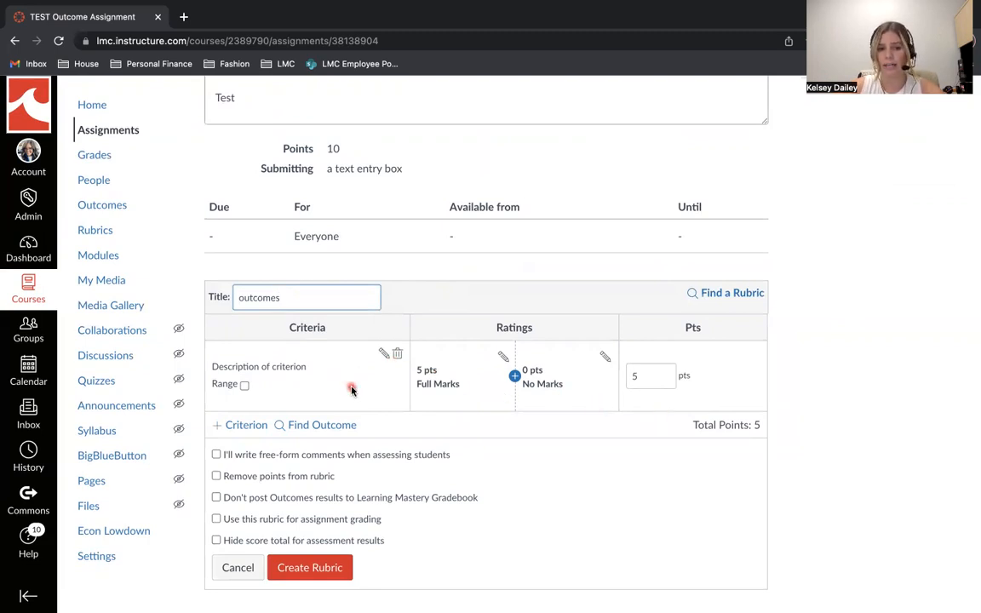
{"action": "left_click", "coordinate": [396, 353]}
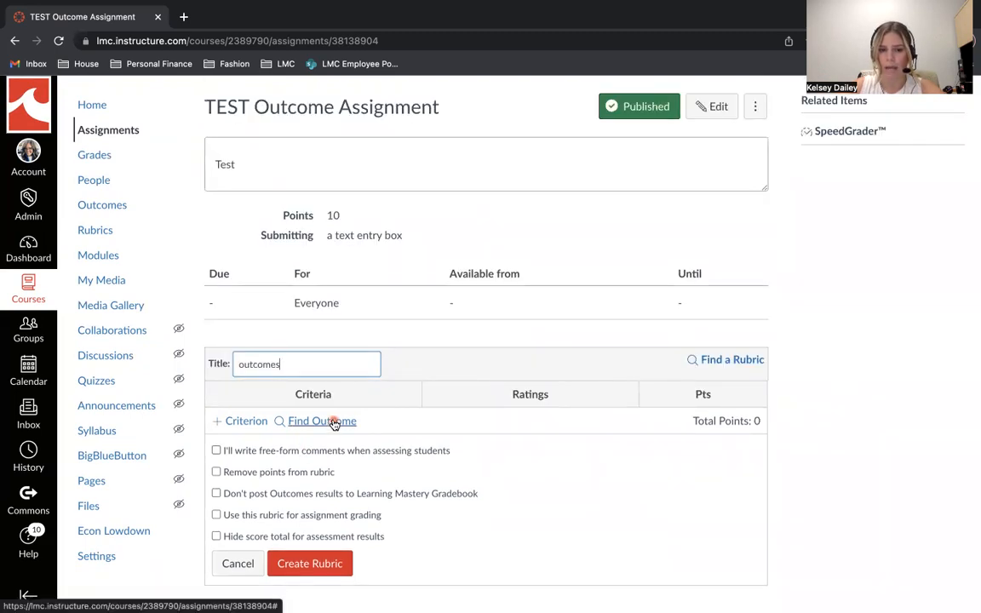
- Import the Critical Thinking outcome from the LMC Institutional Outcomes into the rubric, with its use for scoring turned off
{"action": "left_click", "coordinate": [334, 423]}
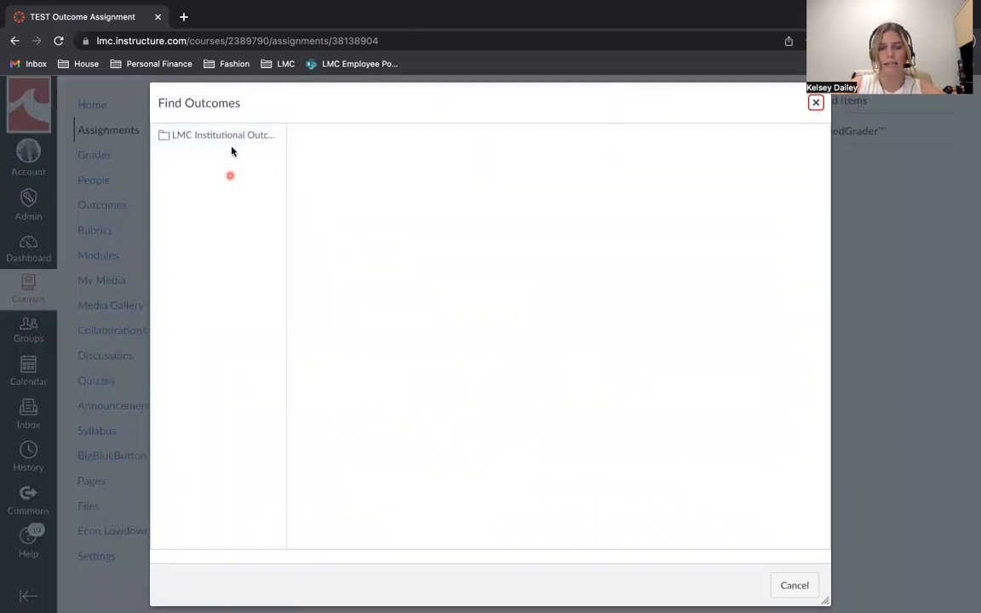
{"action": "left_click", "coordinate": [205, 140]}
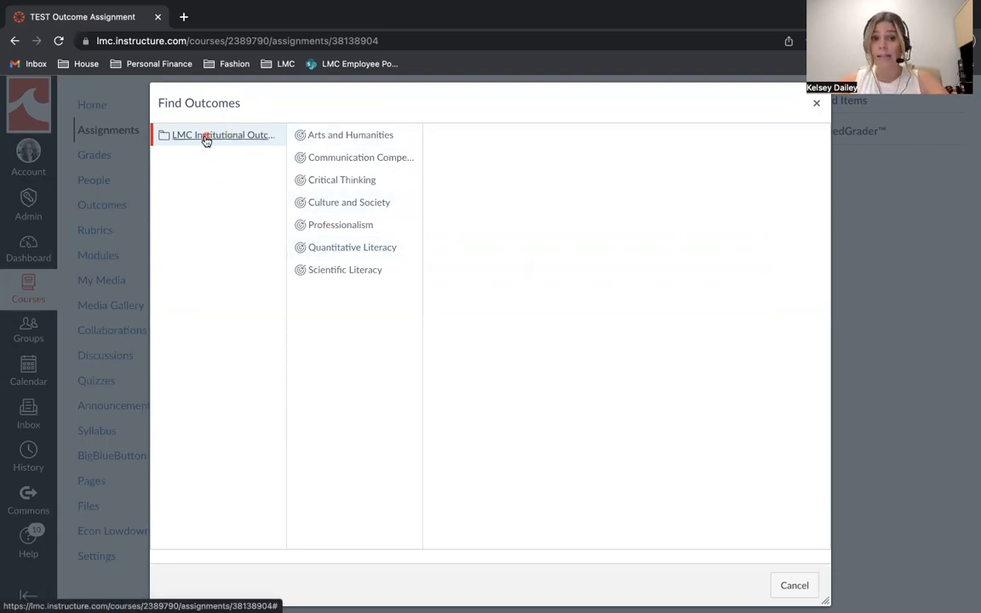
{"action": "left_click", "coordinate": [332, 181]}
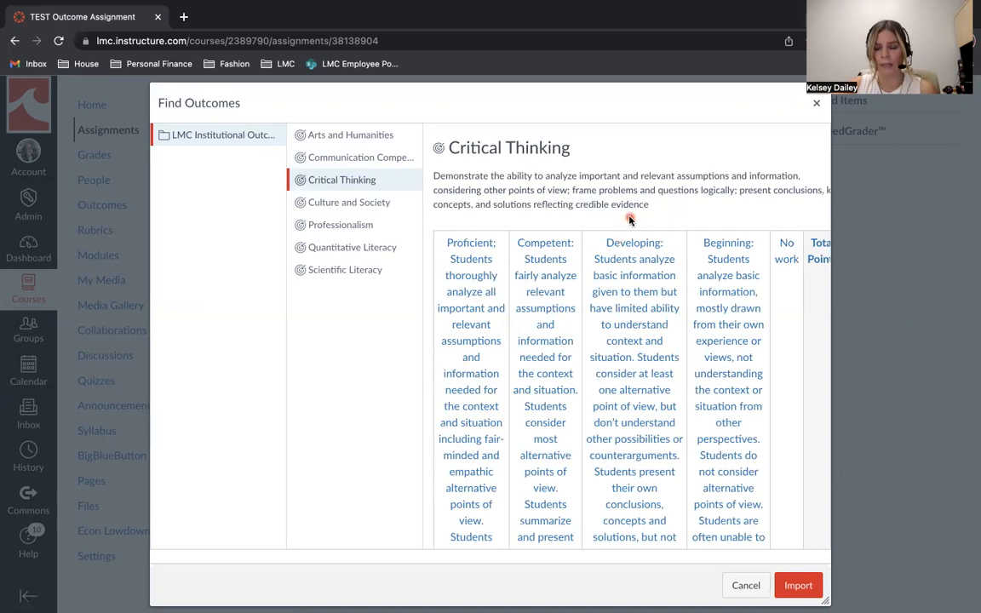
{"action": "scroll", "coordinate": [630, 220], "scroll_direction": "down", "scroll_amount": 1}
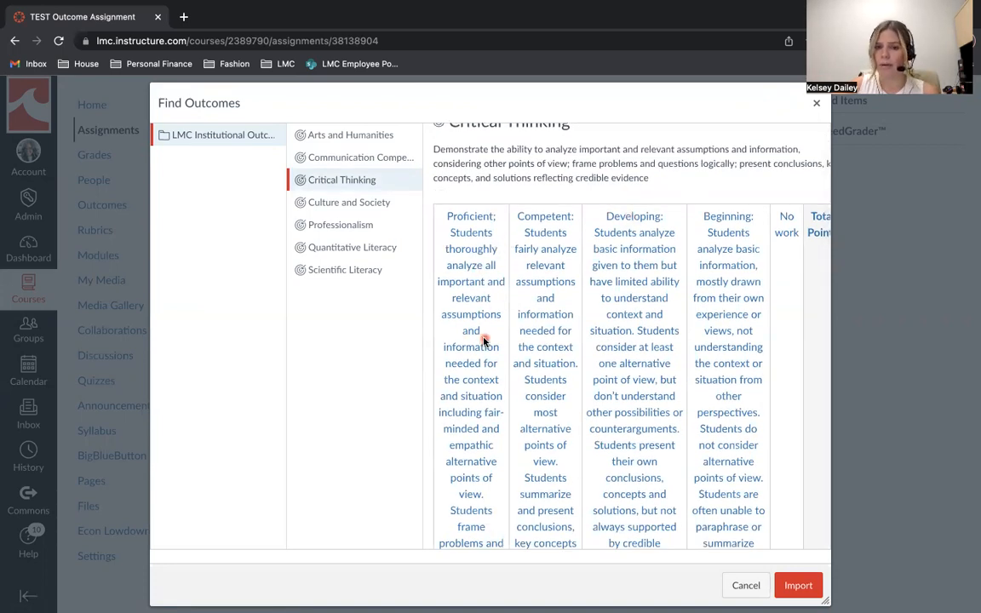
{"action": "scroll", "coordinate": [484, 339], "scroll_direction": "down", "scroll_amount": 3}
{"action": "scroll", "coordinate": [484, 339], "scroll_direction": "down", "scroll_amount": 8}
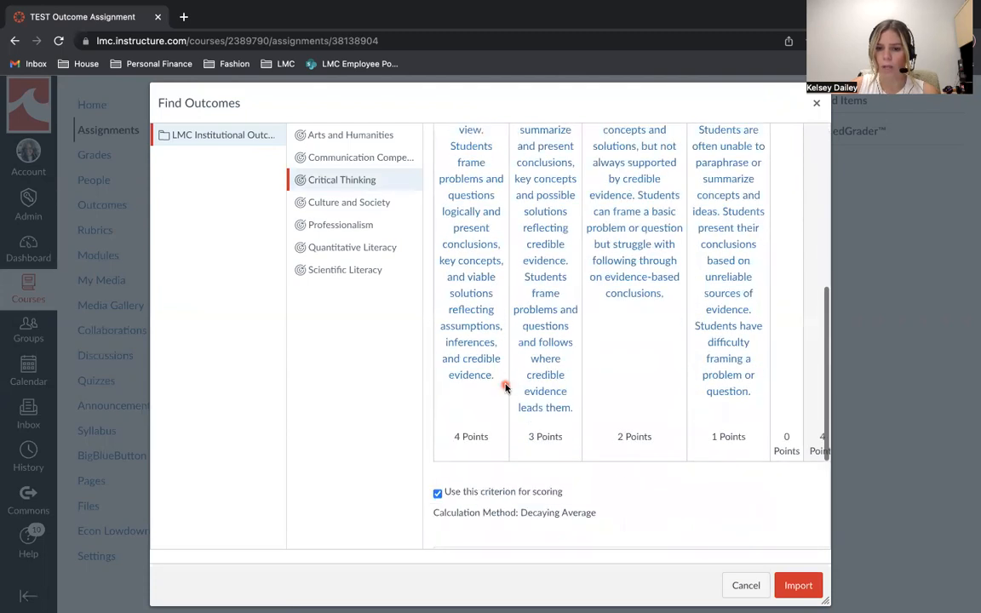
{"action": "scroll", "coordinate": [640, 434], "scroll_direction": "down", "scroll_amount": 1}
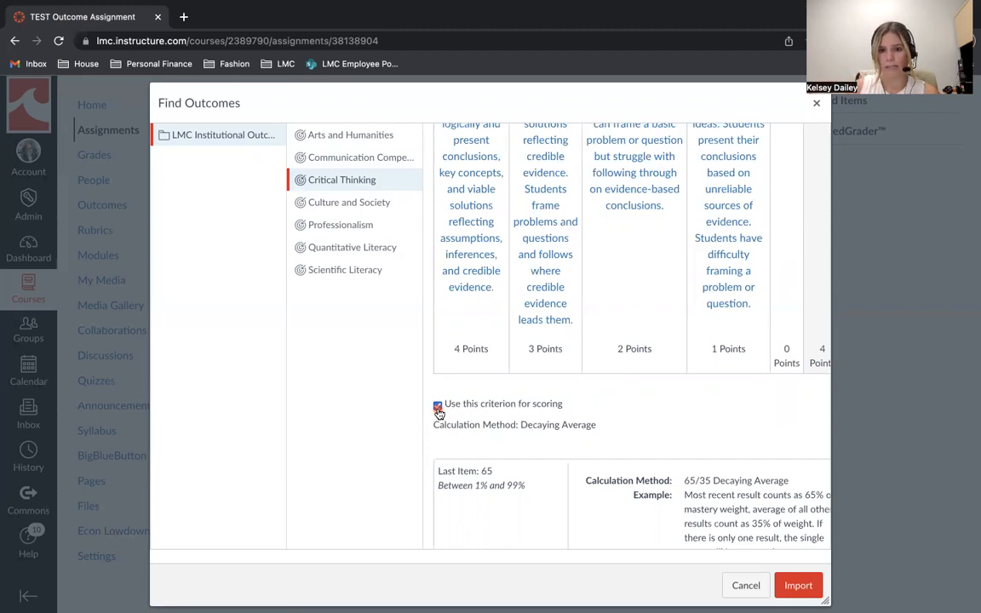
{"action": "scroll", "coordinate": [438, 413], "scroll_direction": "down", "scroll_amount": 1}
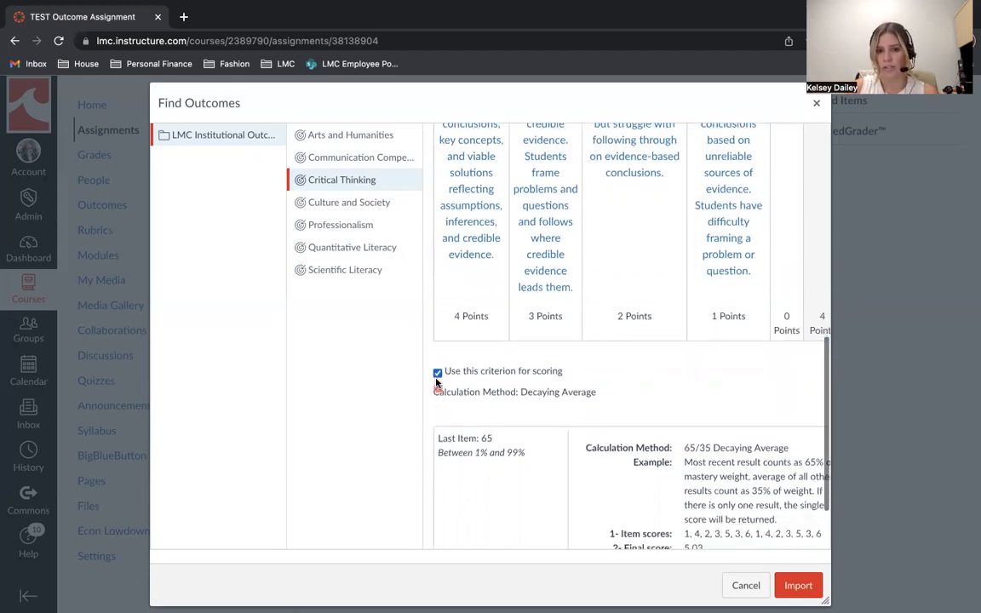
{"action": "left_click", "coordinate": [437, 372]}
{"action": "scroll", "coordinate": [451, 379], "scroll_direction": "down", "scroll_amount": 2}
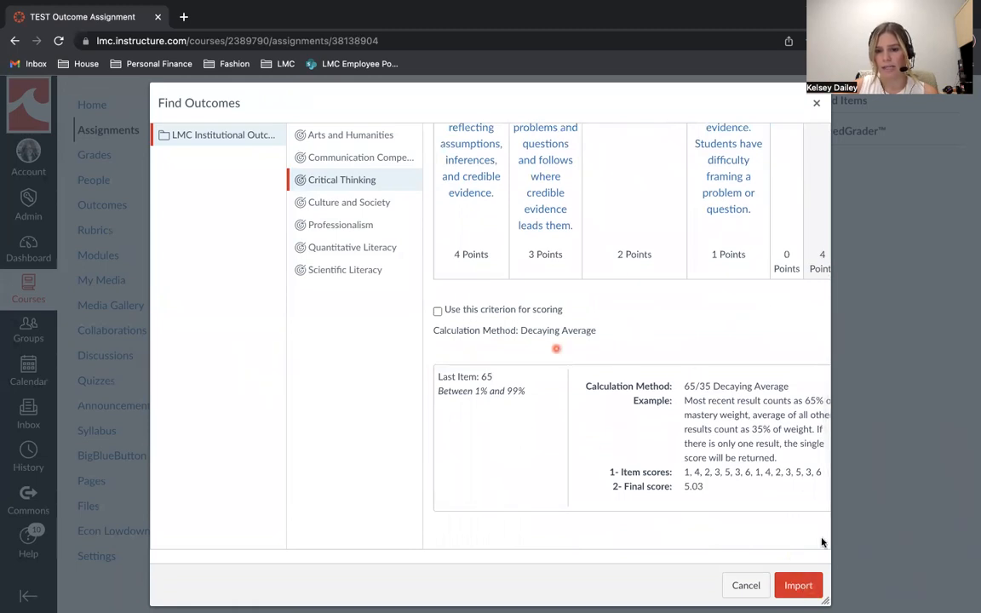
{"action": "left_click", "coordinate": [805, 585]}
{"action": "scroll", "coordinate": [613, 408], "scroll_direction": "down", "scroll_amount": 4}
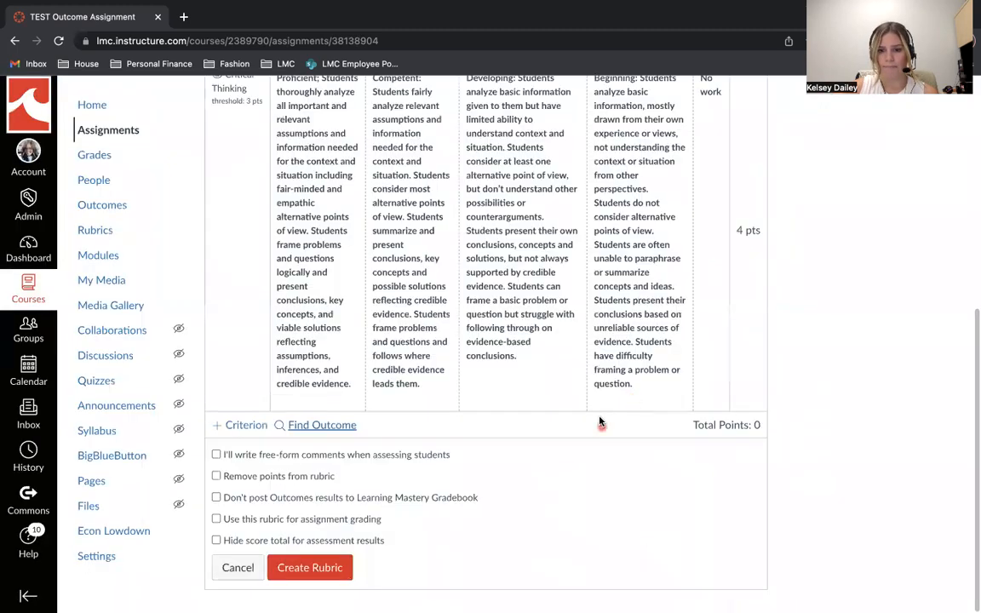
- Review the imported Critical Thinking criterion and create the rubric with all its additional options left off
{"action": "scroll", "coordinate": [600, 419], "scroll_direction": "up", "scroll_amount": 1}
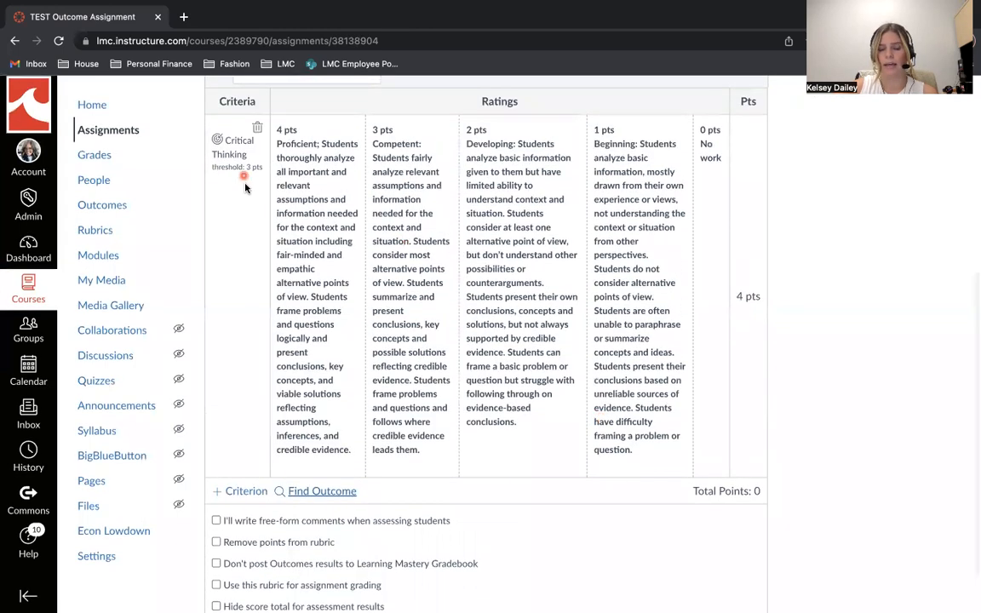
{"action": "scroll", "coordinate": [261, 282], "scroll_direction": "down", "scroll_amount": 1}
{"action": "scroll", "coordinate": [261, 282], "scroll_direction": "up", "scroll_amount": 1}
{"action": "scroll", "coordinate": [281, 357], "scroll_direction": "down", "scroll_amount": 2}
{"action": "left_click", "coordinate": [307, 430]}
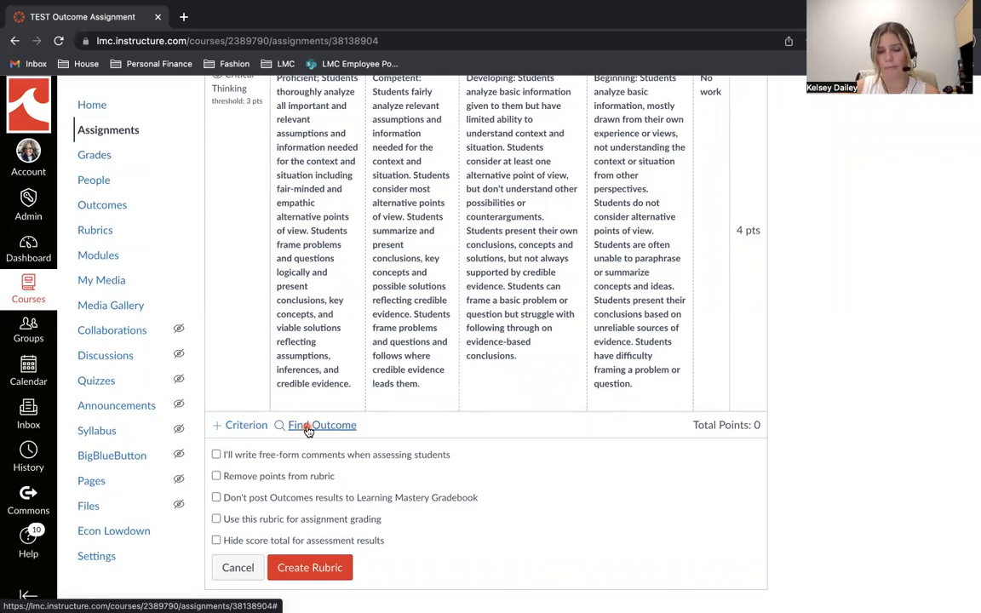
{"action": "scroll", "coordinate": [337, 476], "scroll_direction": "down", "scroll_amount": 1}
{"action": "scroll", "coordinate": [338, 476], "scroll_direction": "up", "scroll_amount": 1}
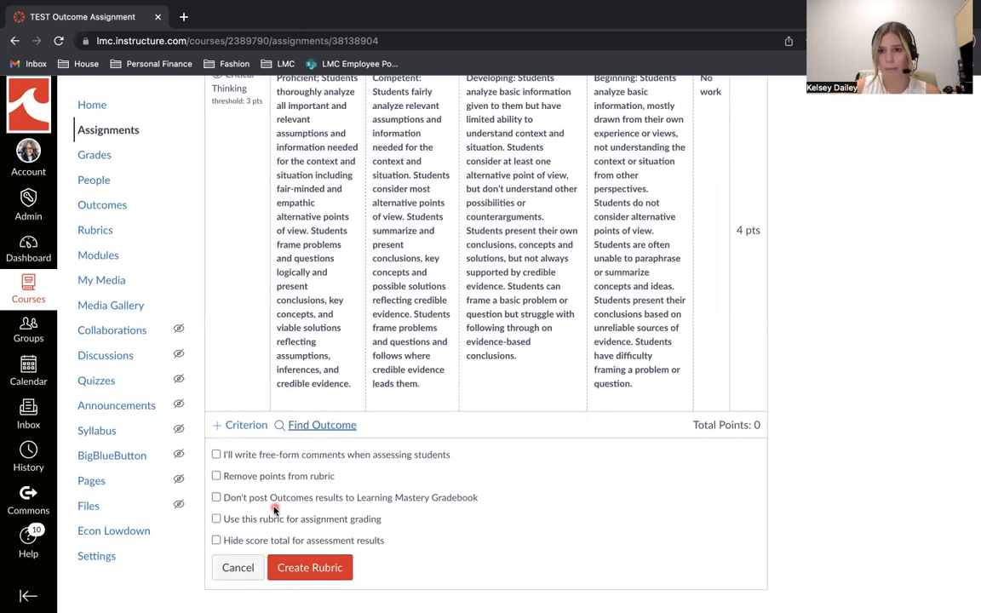
{"action": "scroll", "coordinate": [368, 443], "scroll_direction": "up", "scroll_amount": 3}
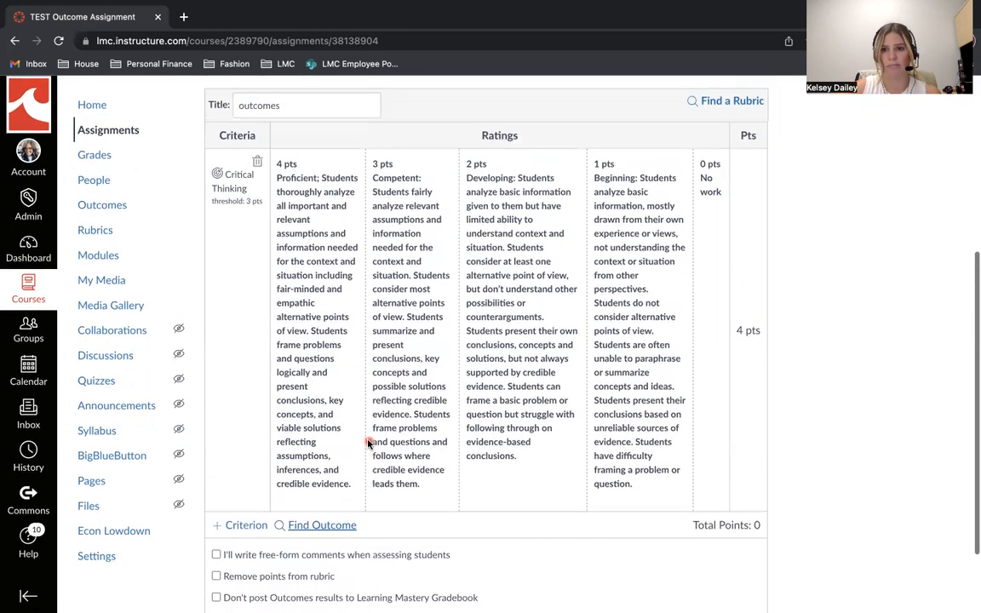
{"action": "scroll", "coordinate": [367, 443], "scroll_direction": "down", "scroll_amount": 3}
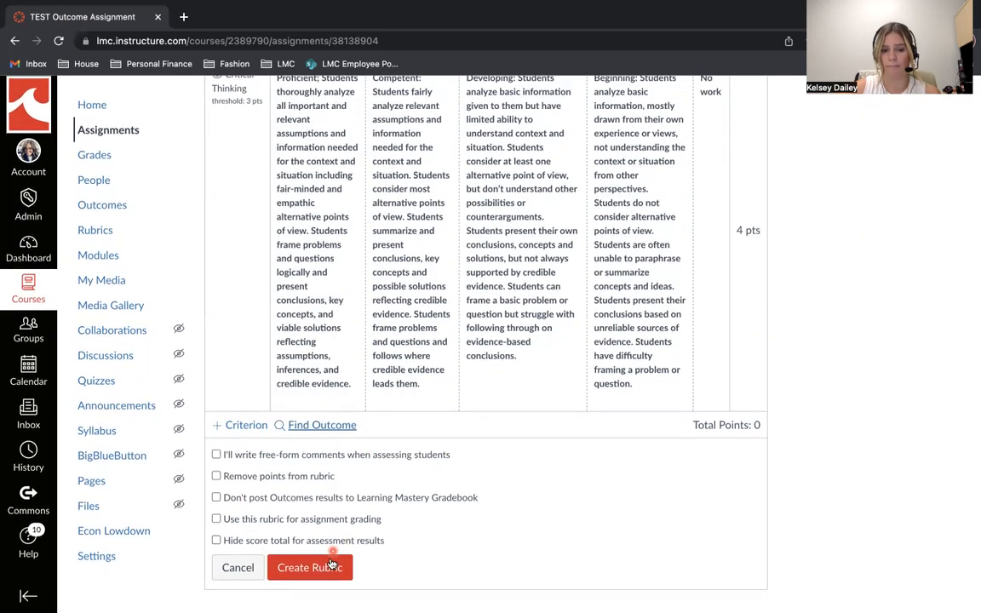
{"action": "left_click", "coordinate": [330, 565]}
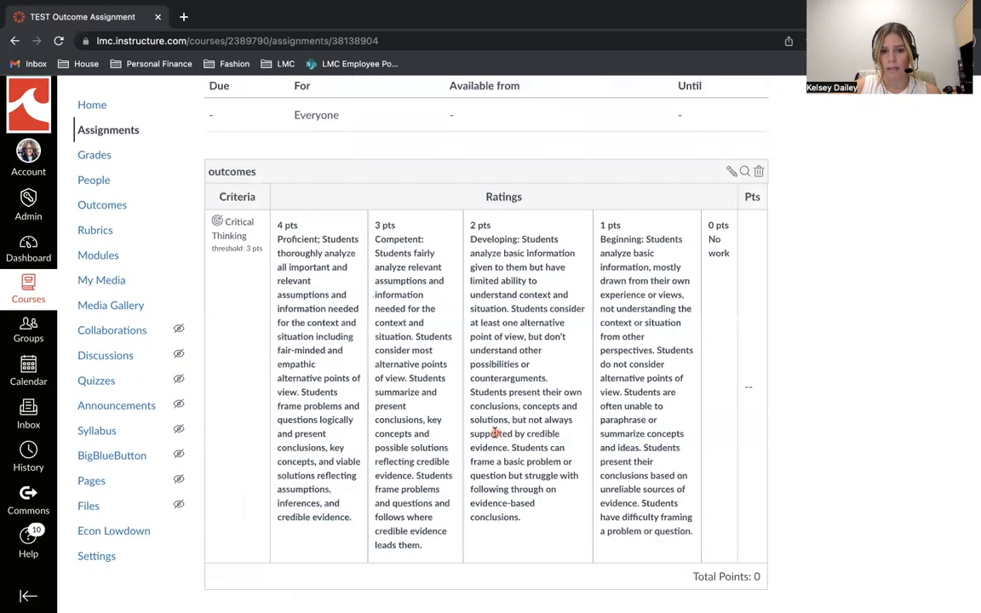
- Open the TEST Outcome QUIZ from the course's assignments and go to its quiz builder
{"action": "scroll", "coordinate": [442, 485], "scroll_direction": "up", "scroll_amount": 7}
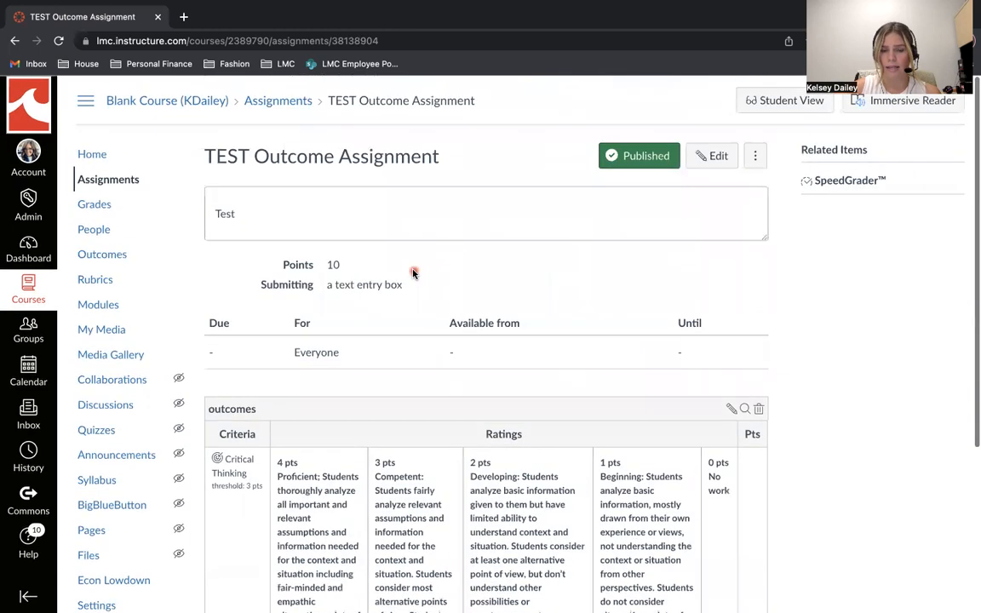
{"action": "left_click", "coordinate": [100, 183]}
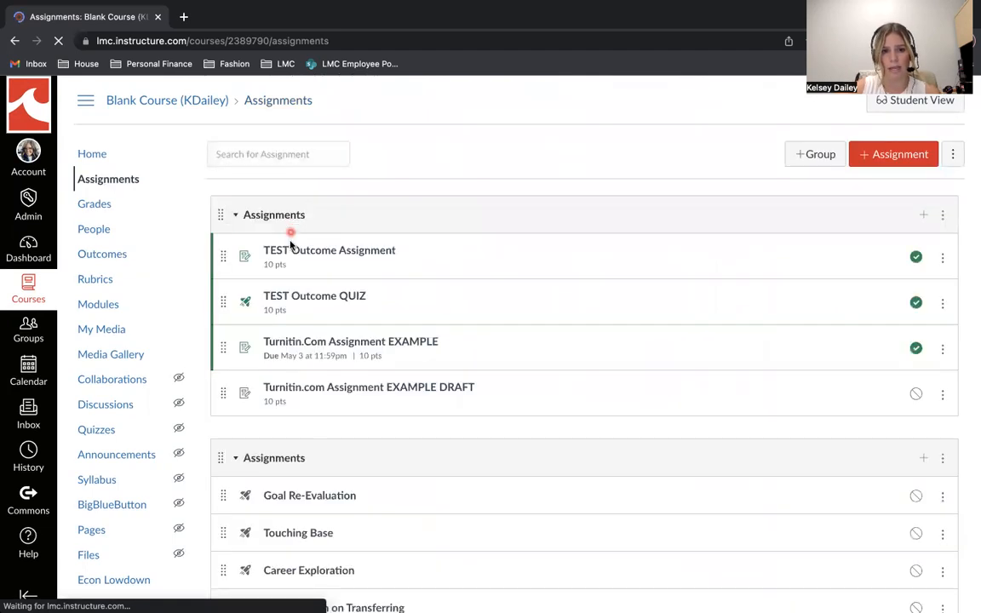
{"action": "left_click", "coordinate": [304, 300]}
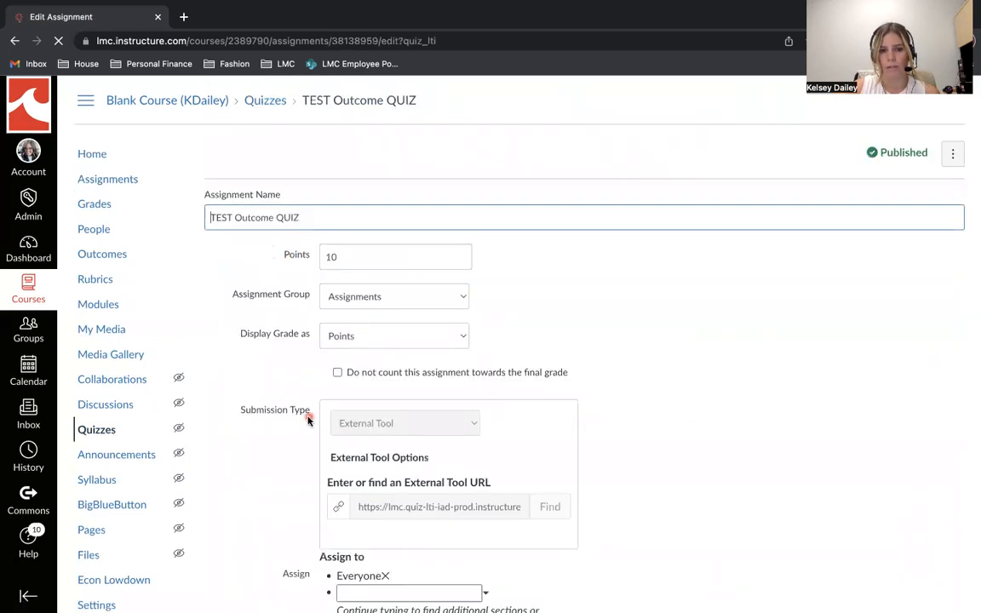
{"action": "scroll", "coordinate": [309, 421], "scroll_direction": "down", "scroll_amount": 5}
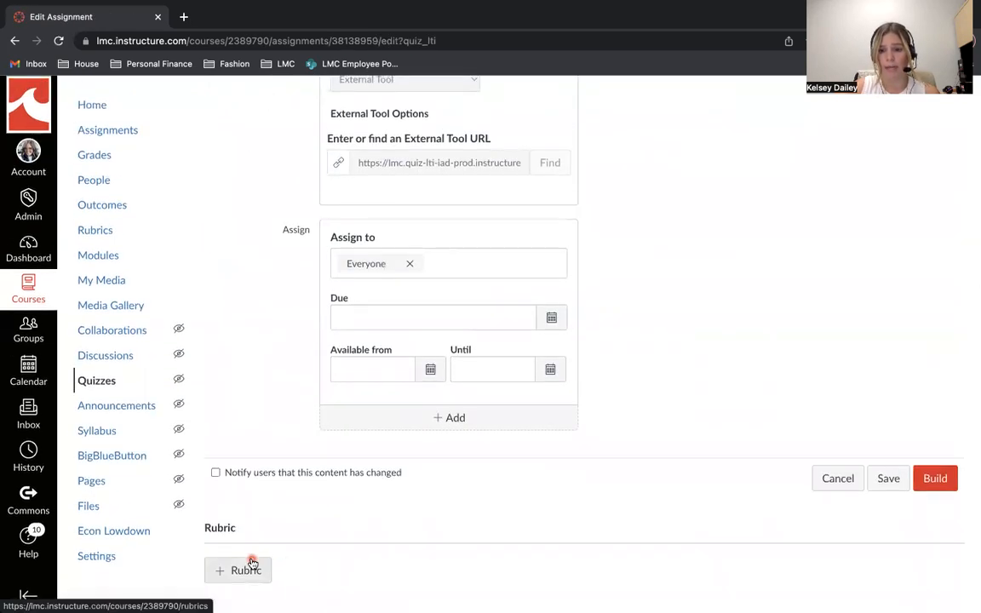
{"action": "scroll", "coordinate": [375, 429], "scroll_direction": "up", "scroll_amount": 5}
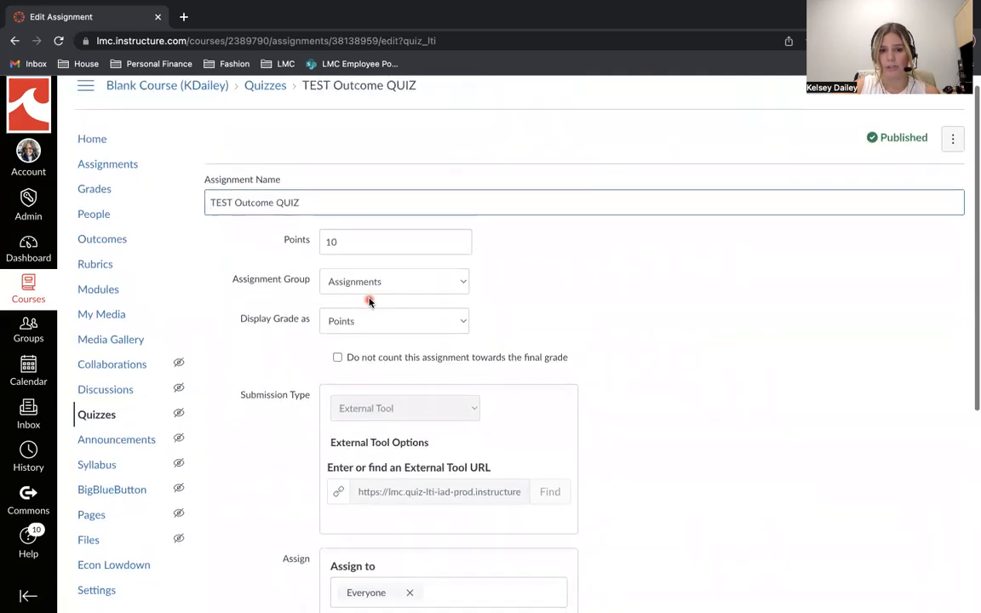
{"action": "scroll", "coordinate": [369, 301], "scroll_direction": "down", "scroll_amount": 5}
{"action": "left_click", "coordinate": [935, 476]}
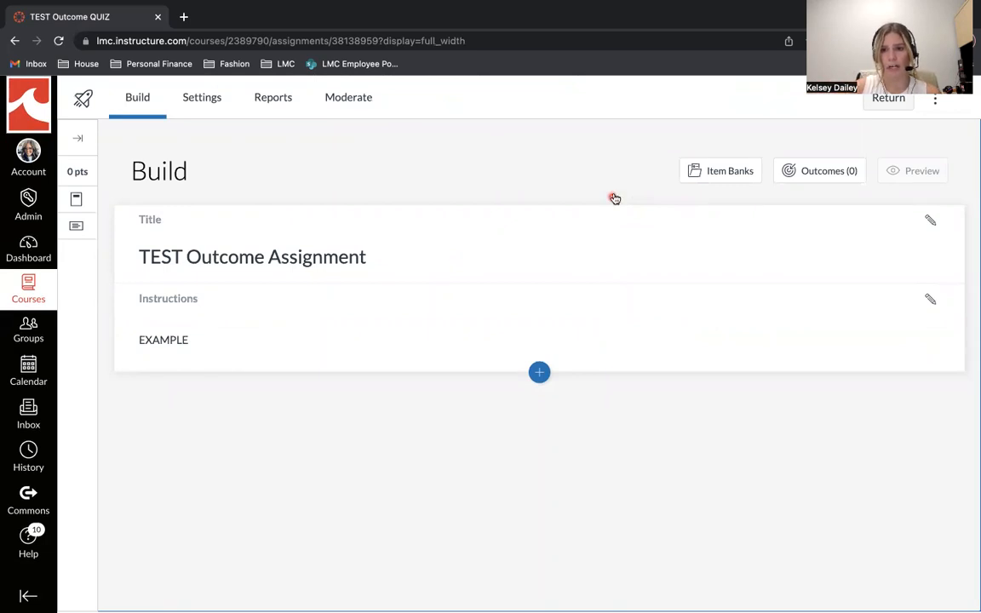
- Align the Critical Thinking outcome from LMC Institutional Outcomes 2022 to the whole quiz
{"action": "left_click", "coordinate": [824, 174]}
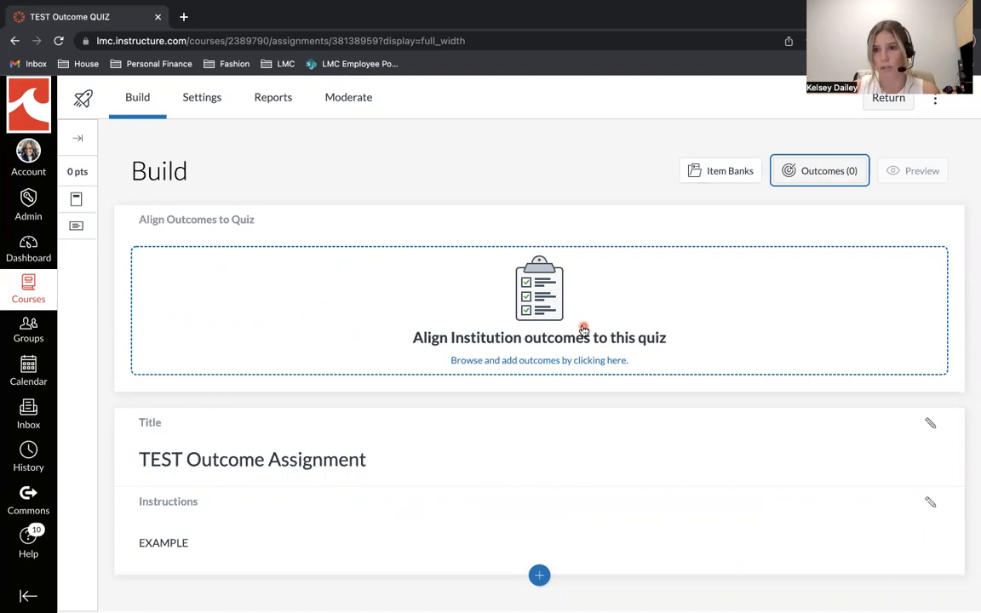
{"action": "left_click", "coordinate": [497, 285]}
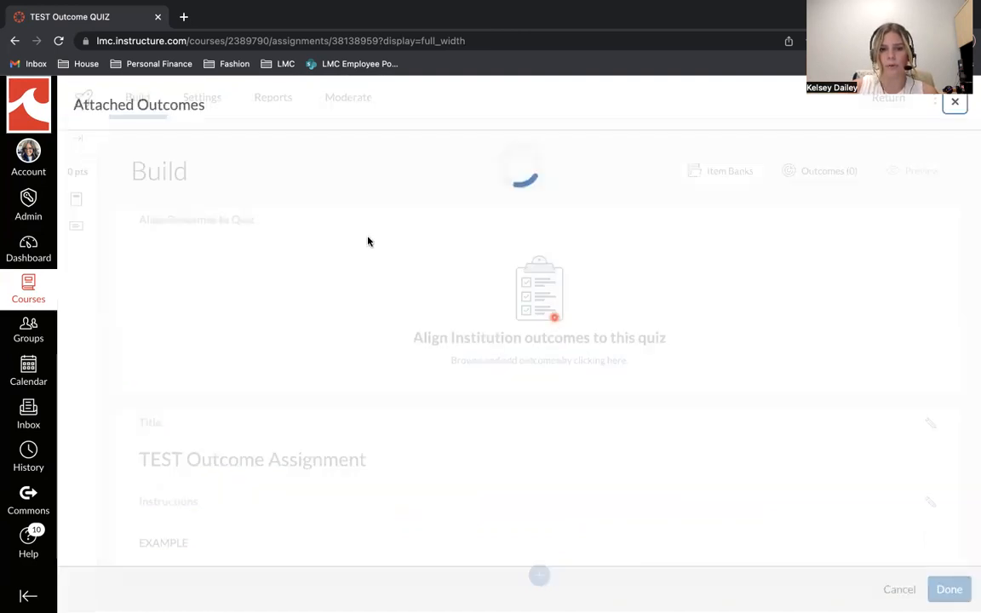
{"action": "left_click", "coordinate": [188, 261]}
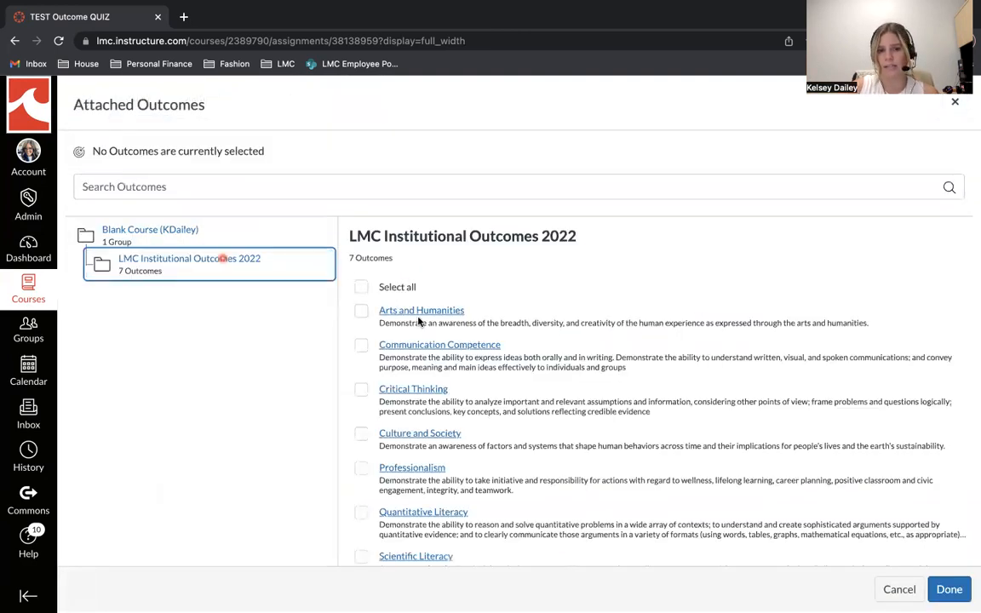
{"action": "left_click", "coordinate": [361, 389]}
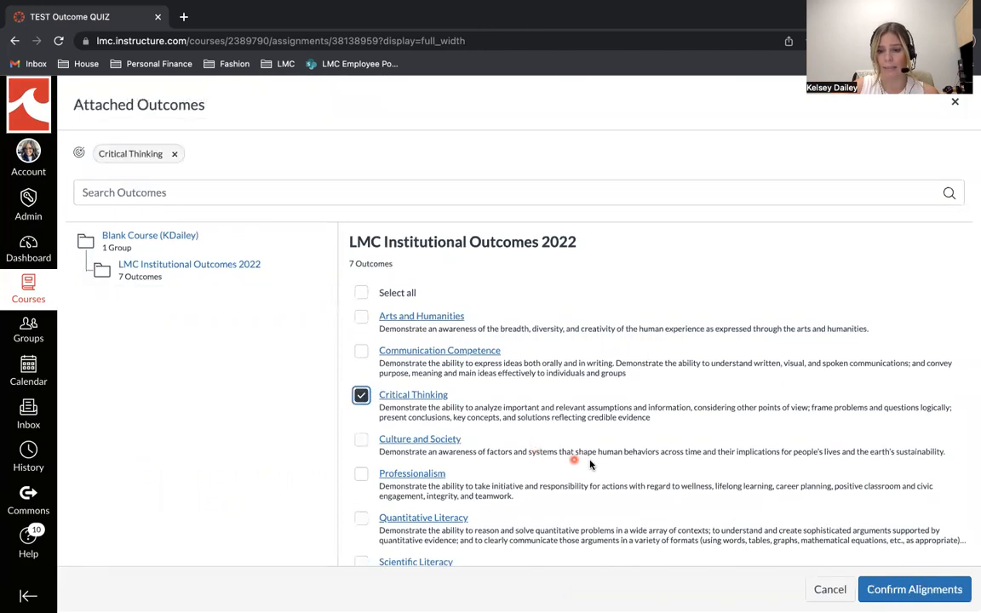
{"action": "left_click", "coordinate": [888, 587]}
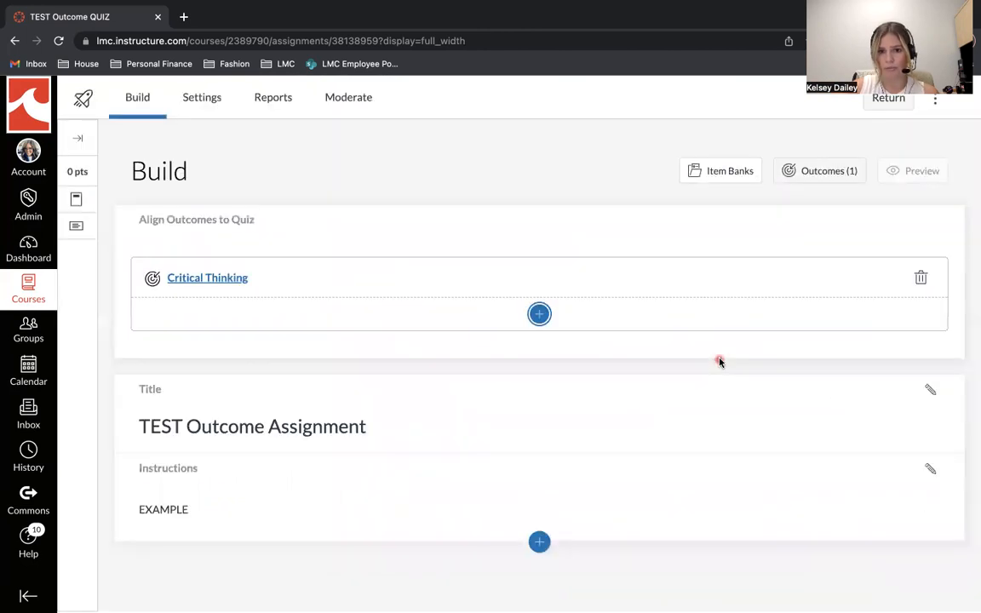
- Add a multiple-choice question below the quiz instructions, with the title "example" and the question stem "example"
{"action": "left_click", "coordinate": [538, 542]}
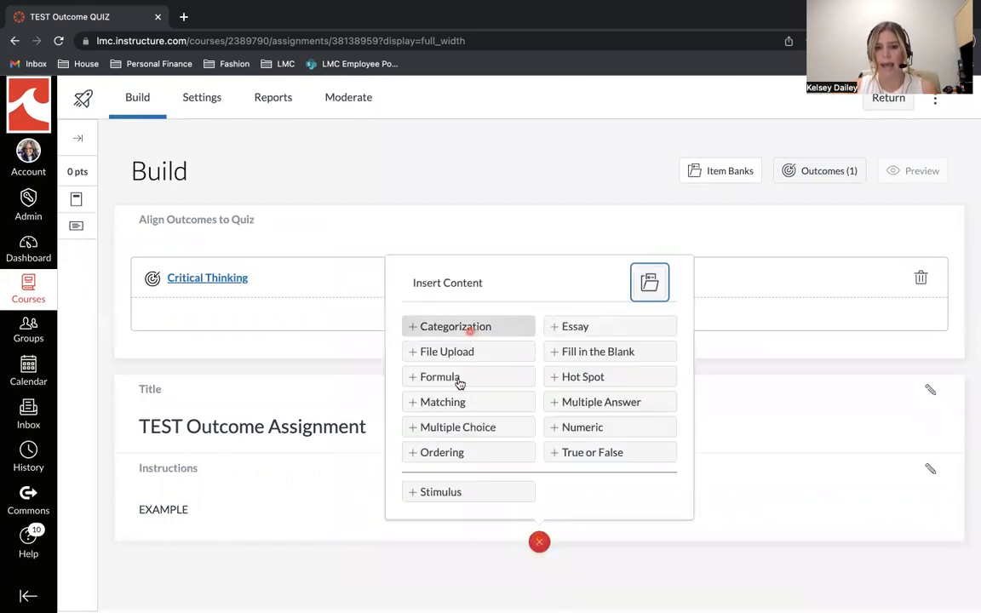
{"action": "left_click", "coordinate": [457, 429]}
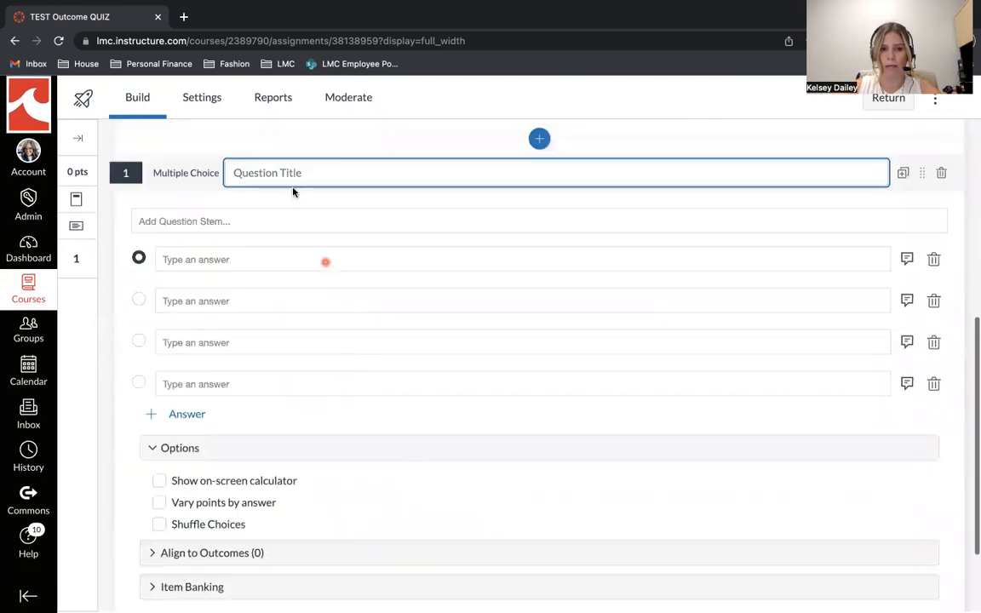
{"action": "type", "text": "example"}
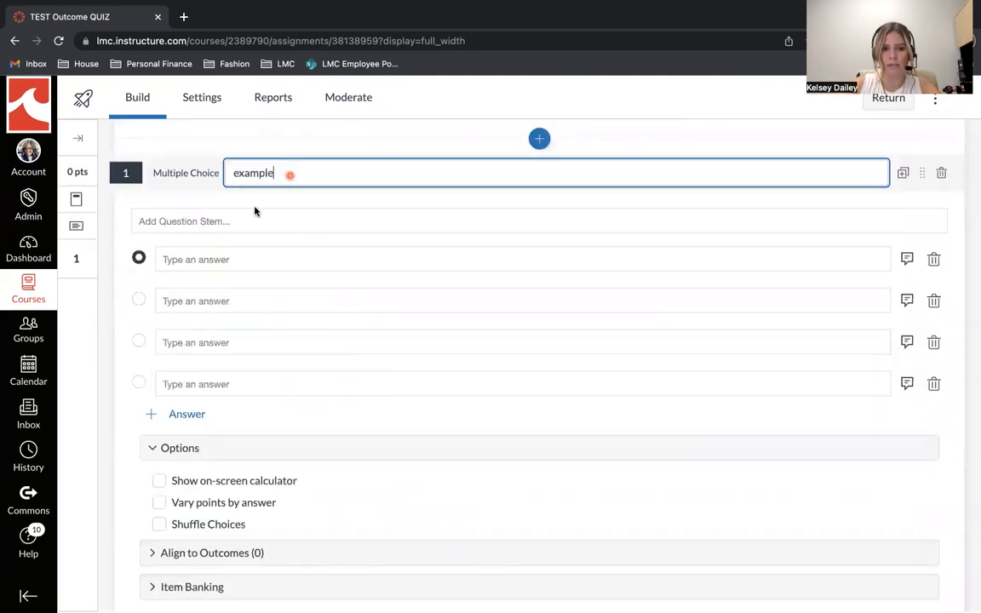
{"action": "left_click", "coordinate": [241, 223]}
{"action": "type", "text": "example"}
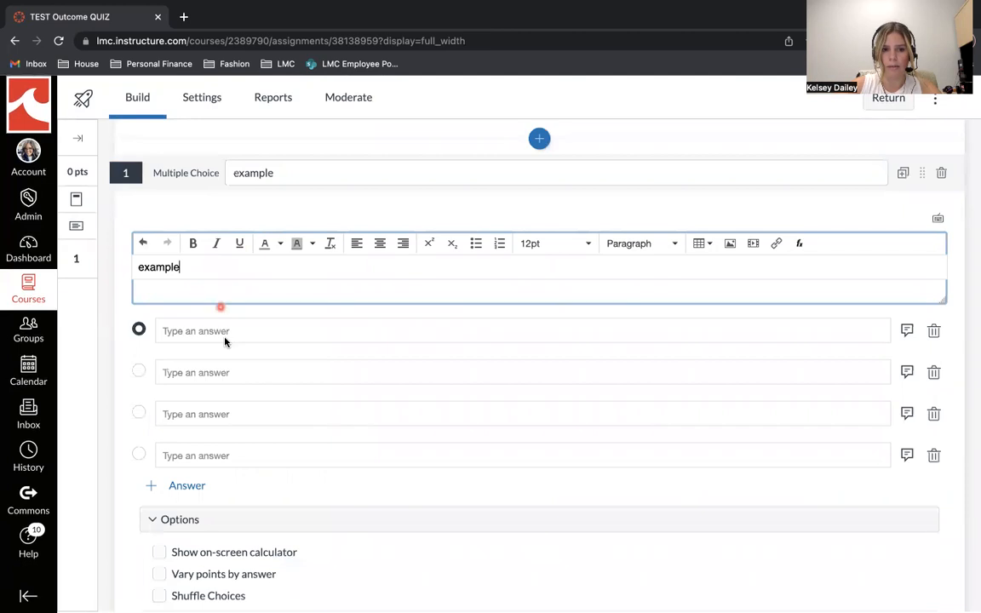
- Fill in the question's first two answer choices as "a" and "b"
{"action": "left_click", "coordinate": [219, 328]}
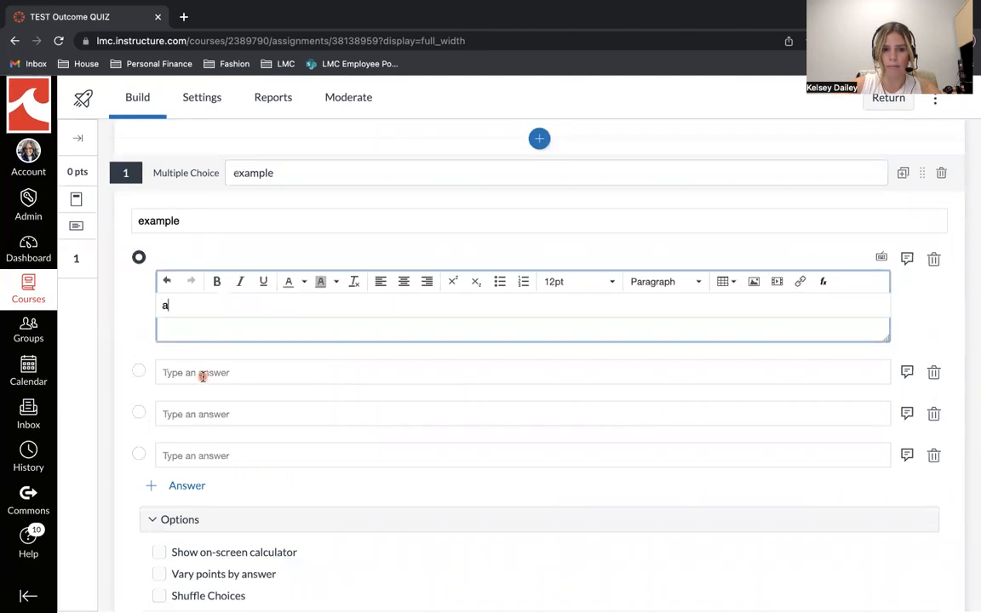
{"action": "type", "text": "a"}
{"action": "left_click", "coordinate": [203, 374]}
{"action": "type", "text": "b"}
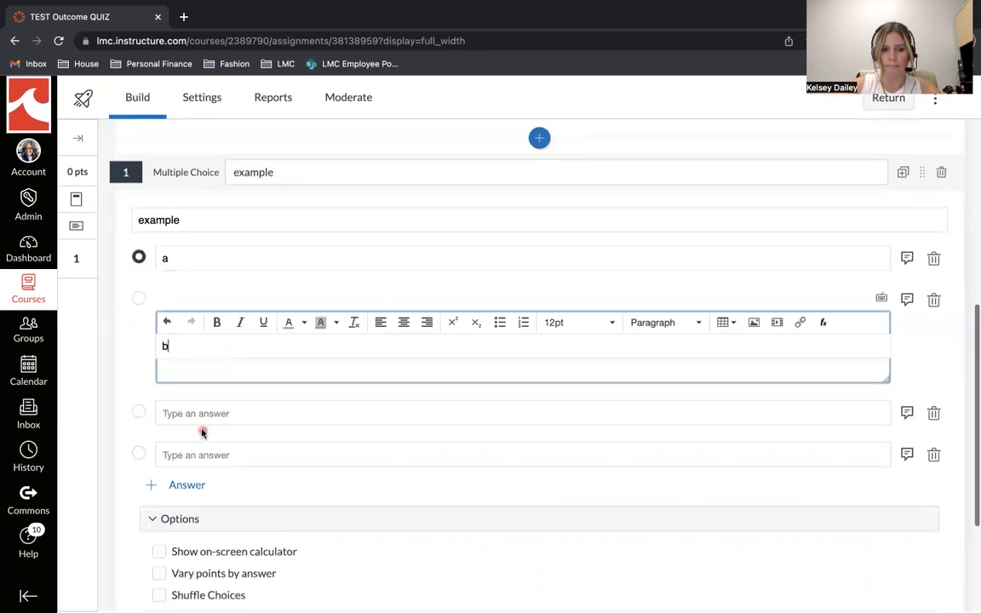
- Align the Arts and Humanities and Communication Competence outcomes from LMC Institutional Outcomes 2022 to this question
{"action": "scroll", "coordinate": [202, 431], "scroll_direction": "down", "scroll_amount": 3}
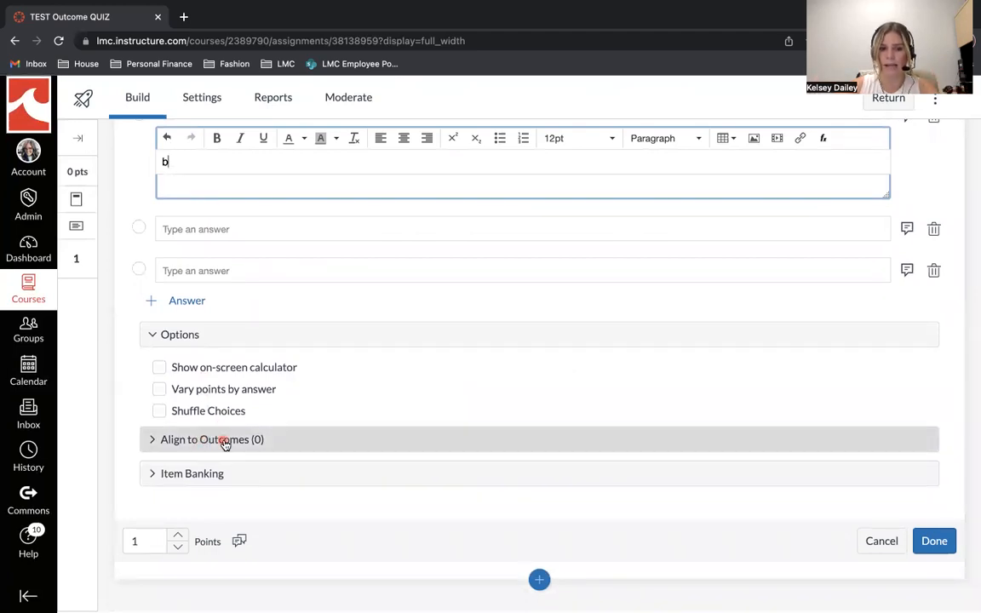
{"action": "left_click", "coordinate": [224, 443]}
{"action": "scroll", "coordinate": [227, 460], "scroll_direction": "down", "scroll_amount": 3}
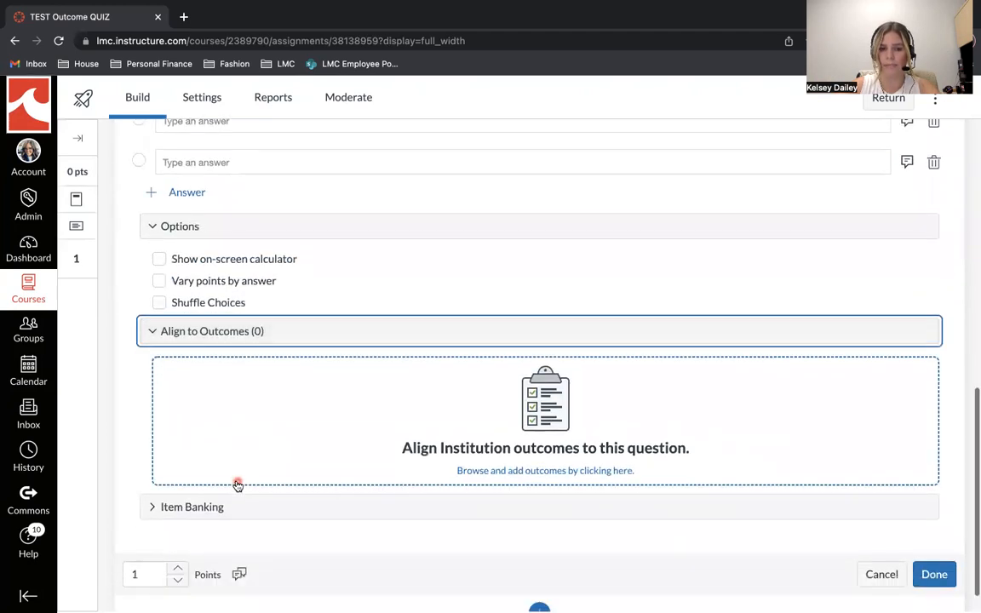
{"action": "left_click", "coordinate": [519, 419]}
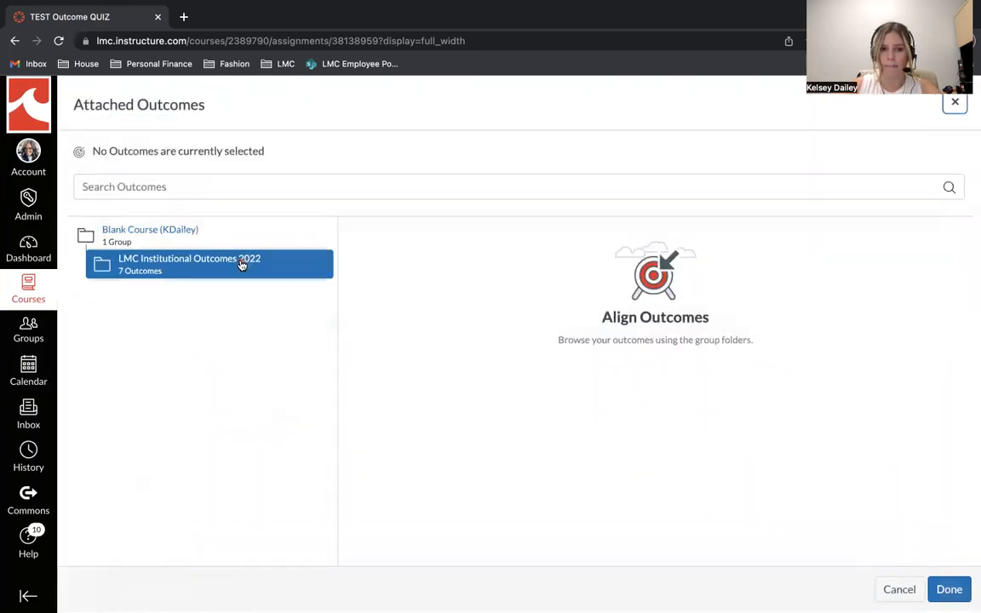
{"action": "left_click", "coordinate": [242, 265]}
{"action": "left_click", "coordinate": [361, 311]}
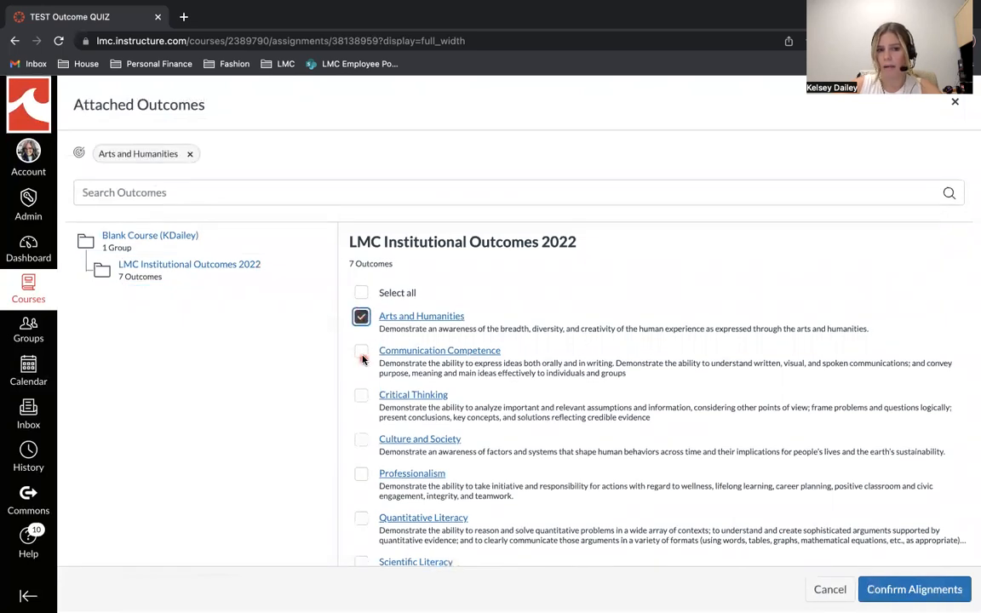
{"action": "left_click", "coordinate": [361, 353]}
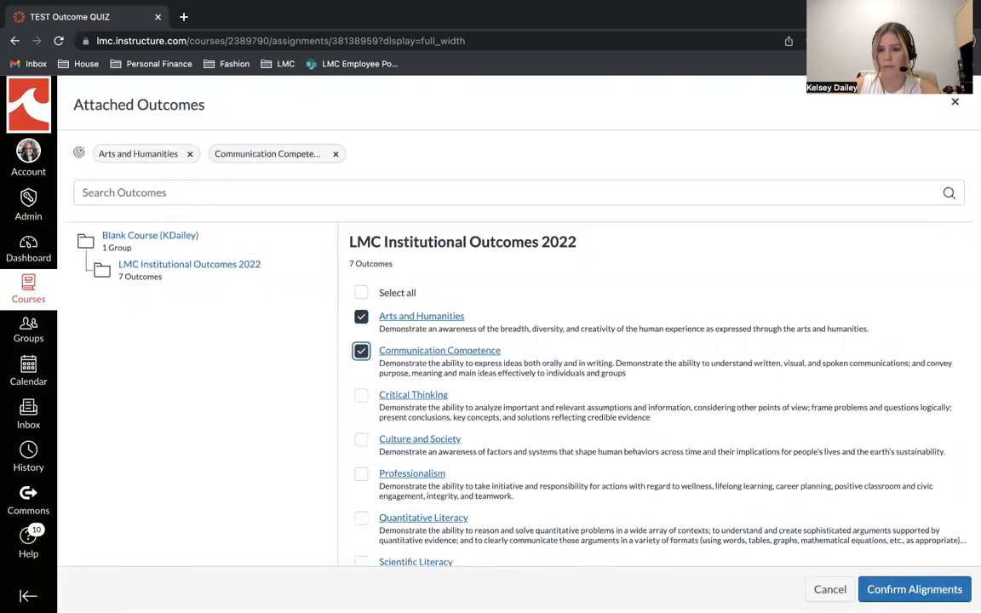
{"action": "left_click", "coordinate": [910, 590]}
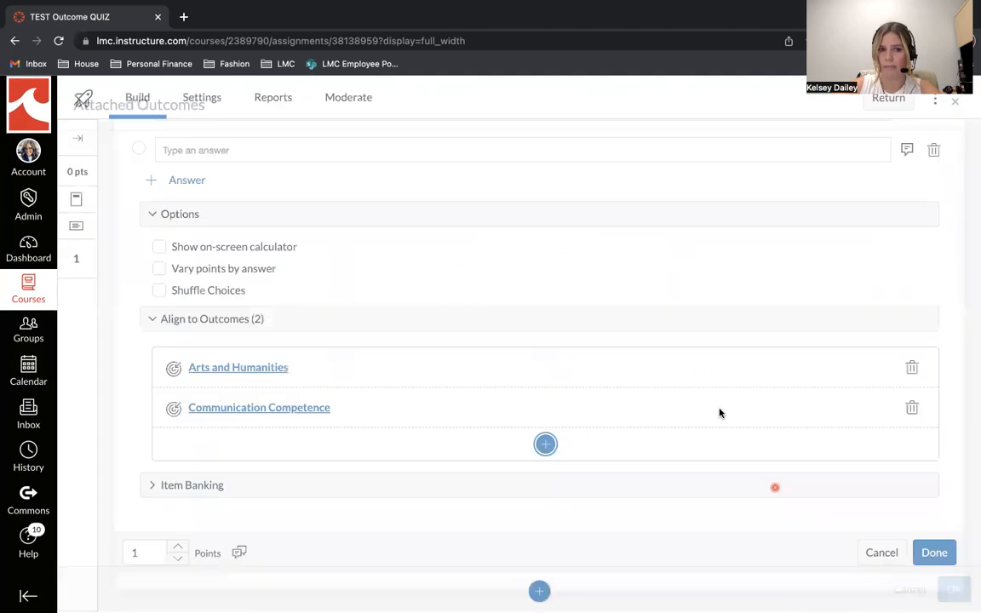
- Fill in the two remaining answer choices as "c" and "d" and save the multiple-choice question
{"action": "left_click", "coordinate": [941, 543]}
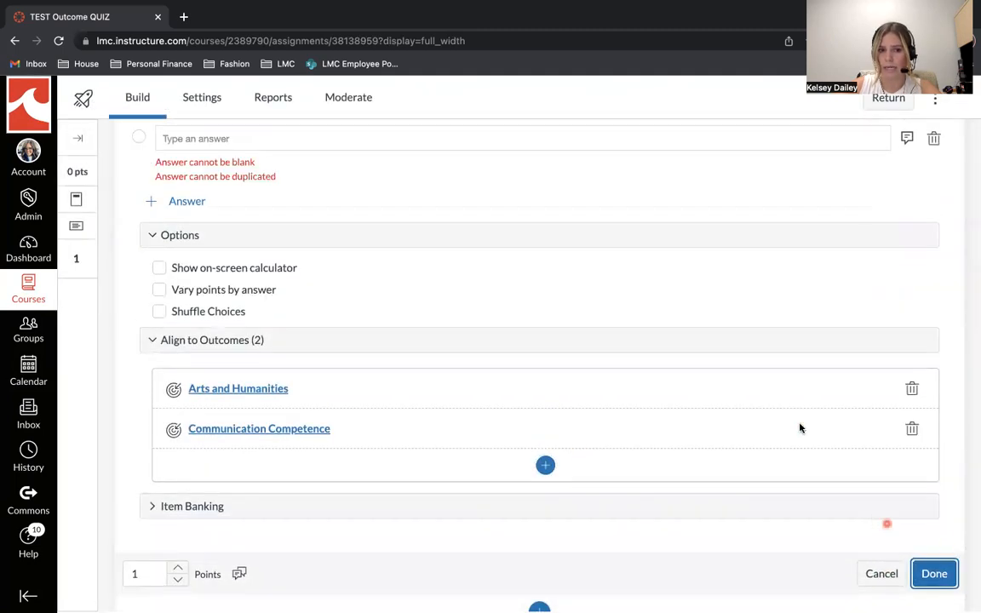
{"action": "scroll", "coordinate": [513, 263], "scroll_direction": "up", "scroll_amount": 2}
{"action": "left_click", "coordinate": [497, 217]}
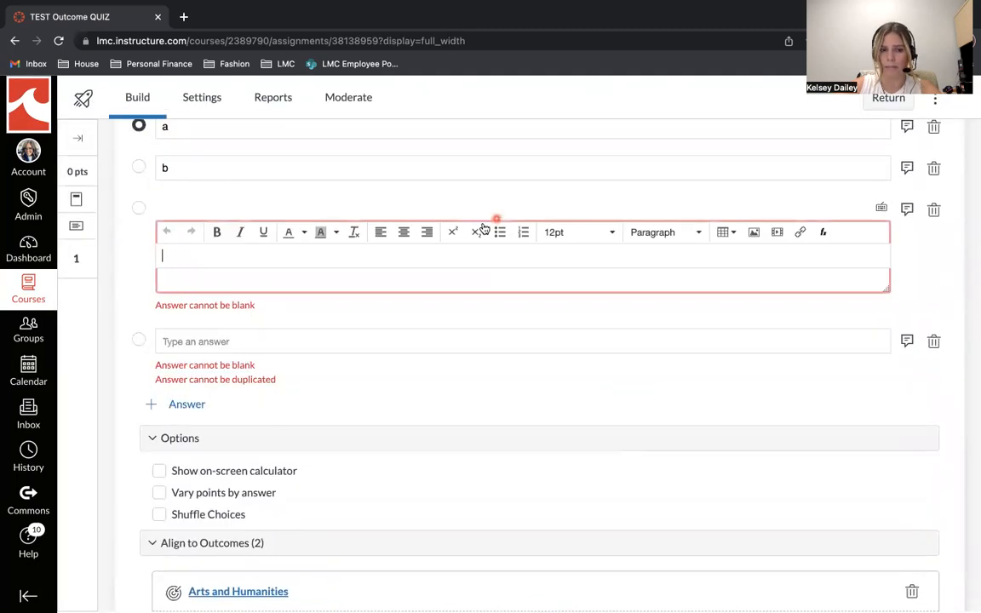
{"action": "type", "text": "d"}
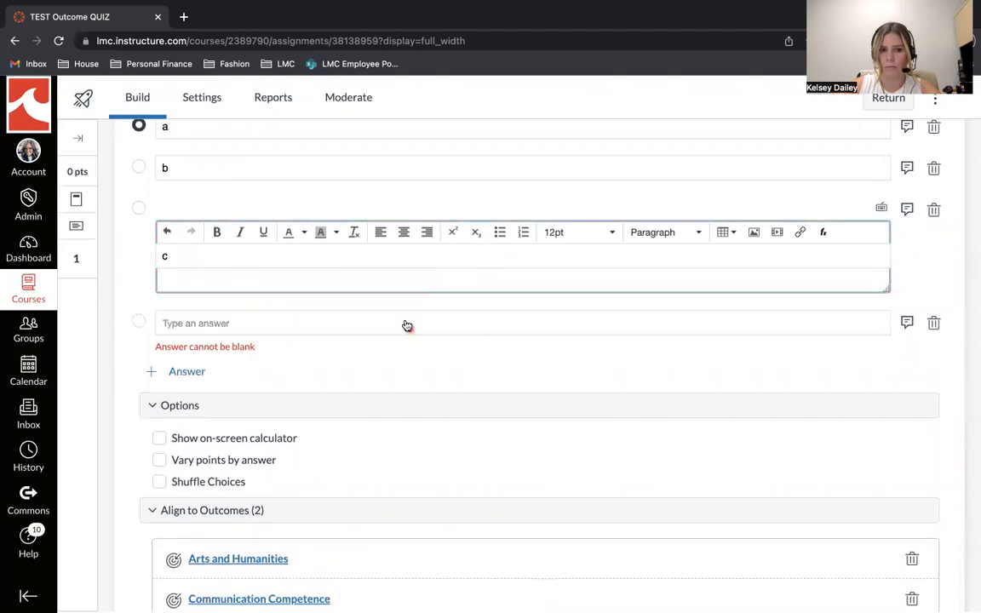
{"action": "left_click", "coordinate": [406, 326]}
{"action": "left_click", "coordinate": [378, 252]}
{"action": "type", "text": "d"}
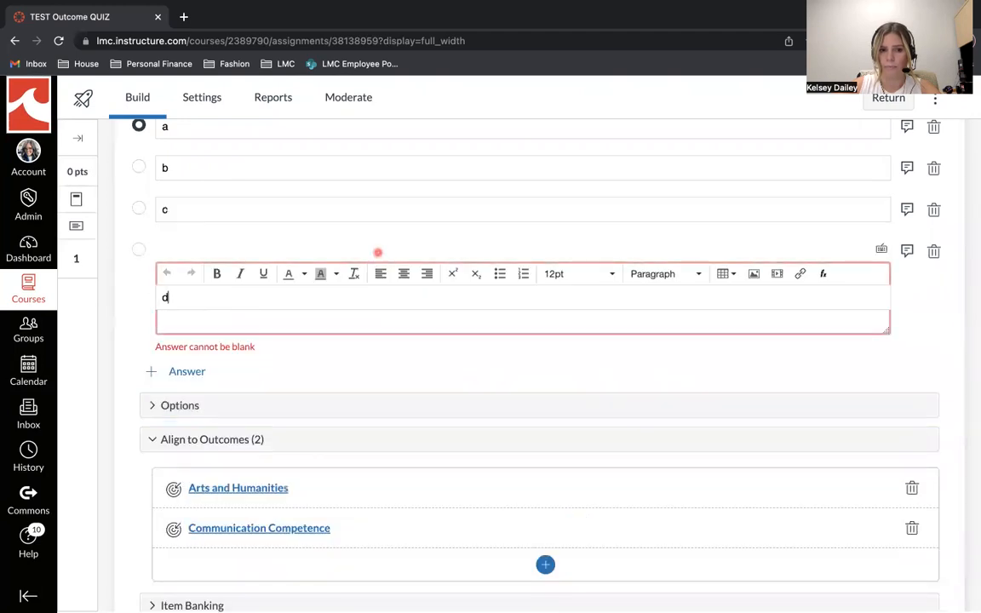
{"action": "scroll", "coordinate": [377, 252], "scroll_direction": "down", "scroll_amount": 2}
{"action": "left_click", "coordinate": [927, 545]}
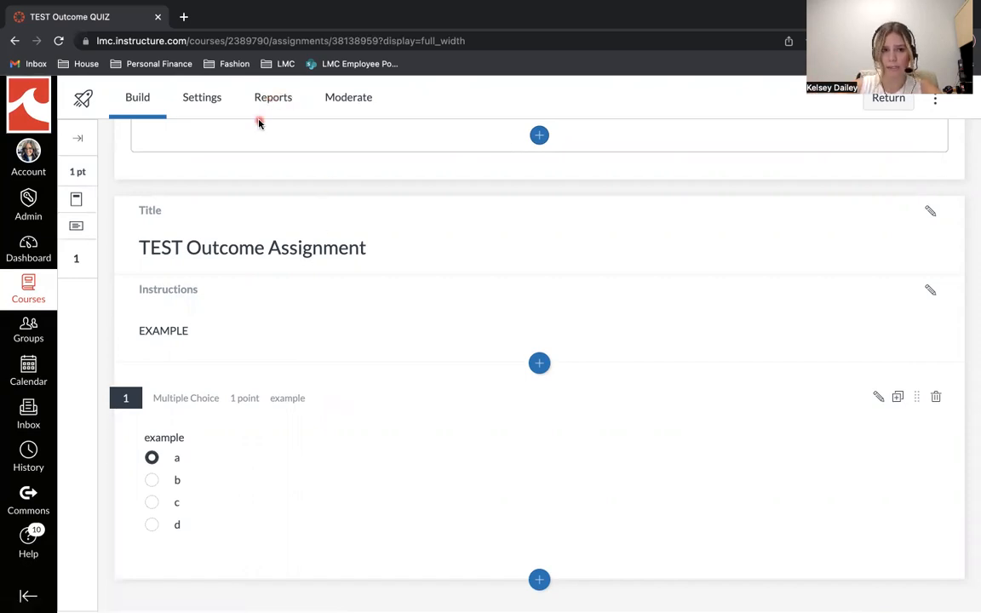
{"action": "scroll", "coordinate": [226, 318], "scroll_direction": "up", "scroll_amount": 3}
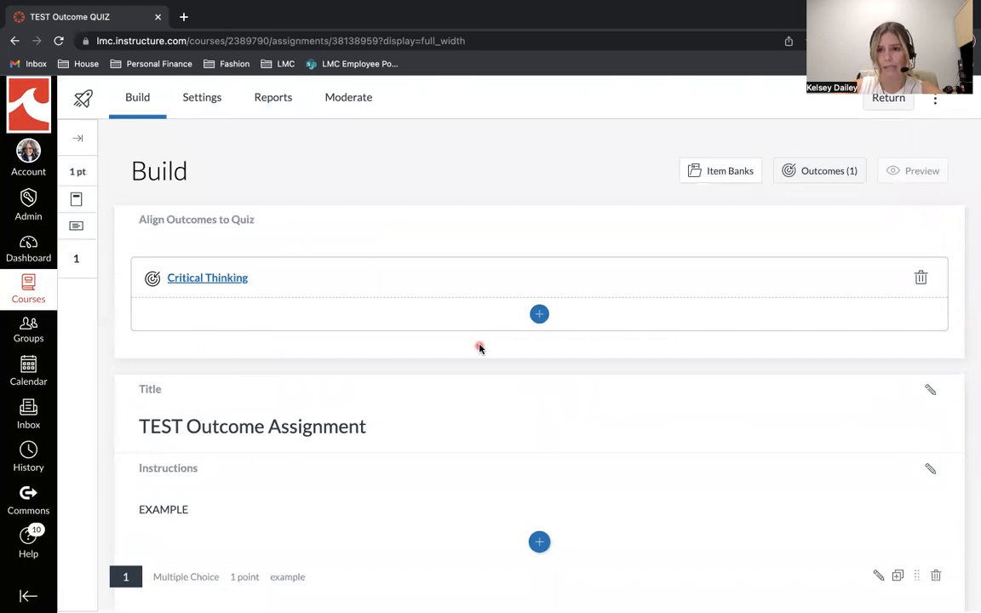